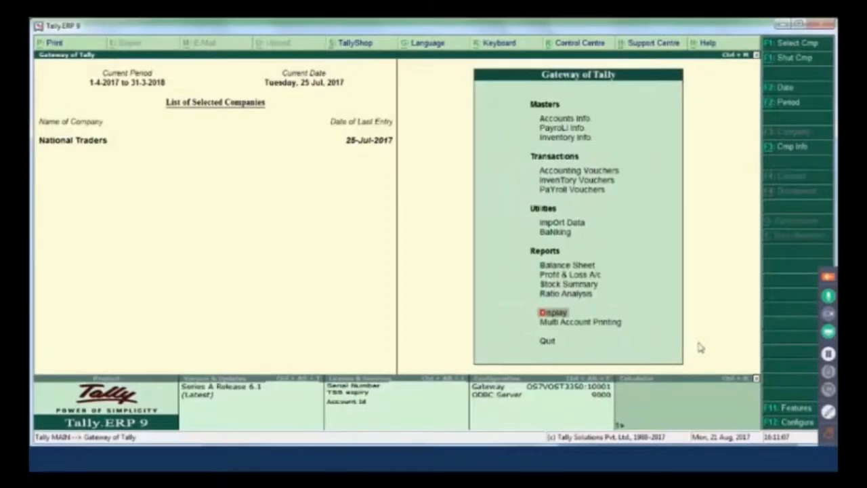
Open the GSTR-1 report from the GST statutory reports and switch it to the table-wise view
key("Return")
key("o")
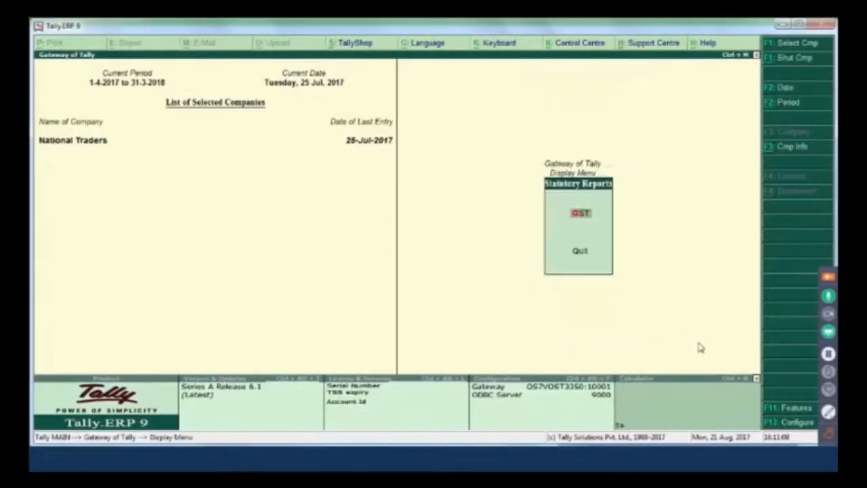
key("Return")
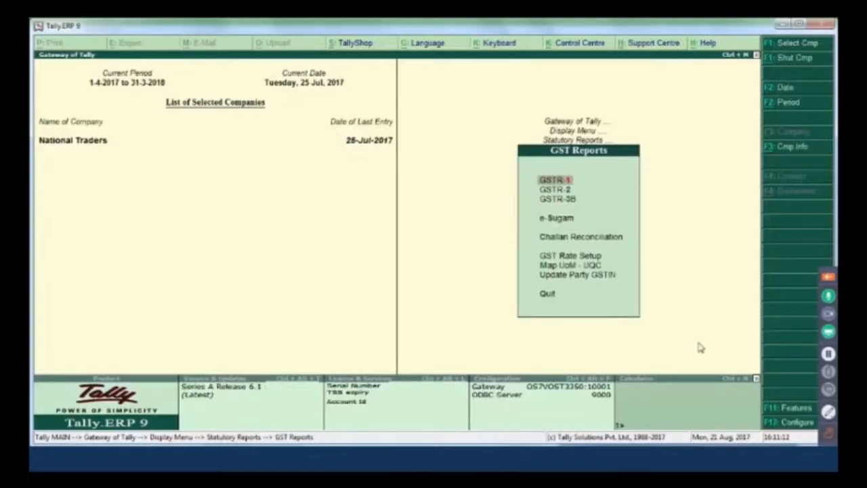
key("Return")
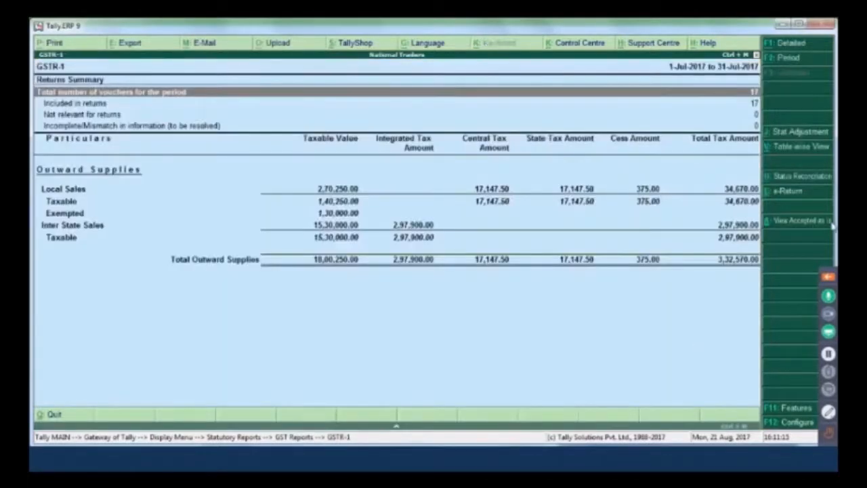
left_click(822, 149)
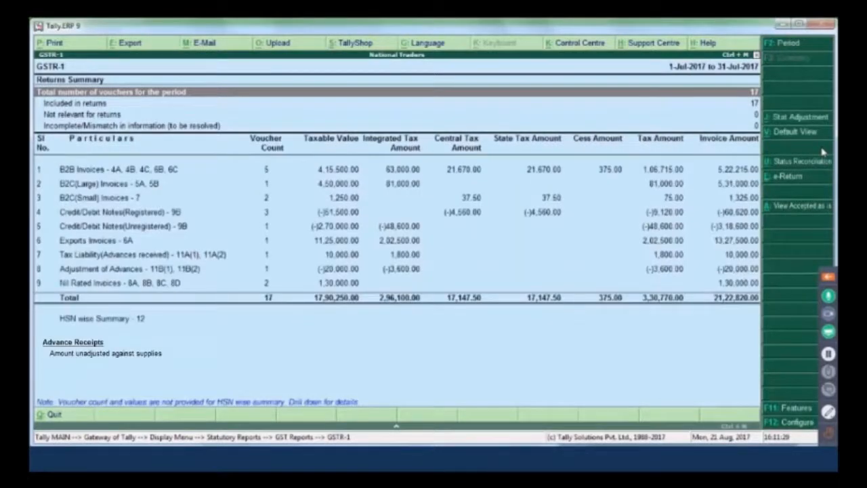
Review the returns summary lines and each GSTR-1 table from B2B Invoices through Nil Rated Invoices
left_click(448, 105)
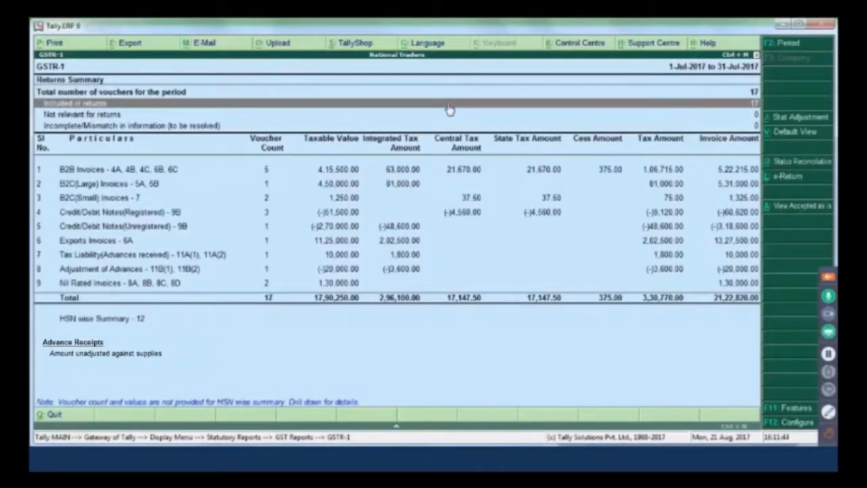
key("Down")
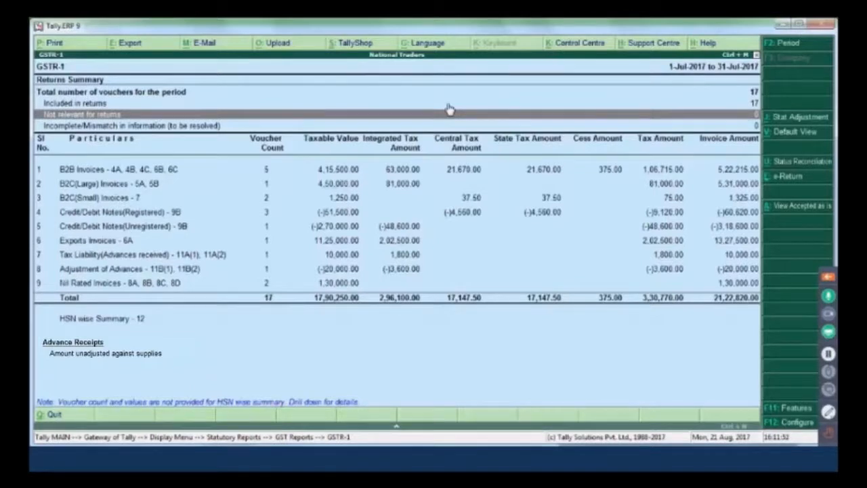
key("Down")
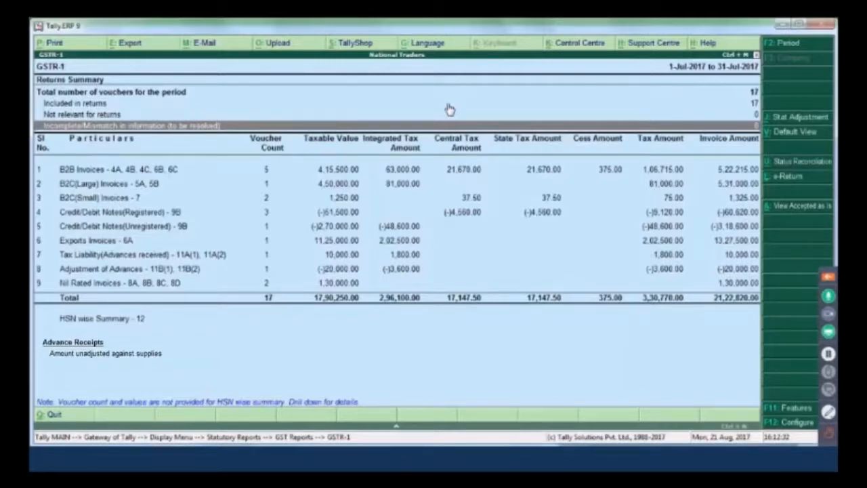
key("Down")
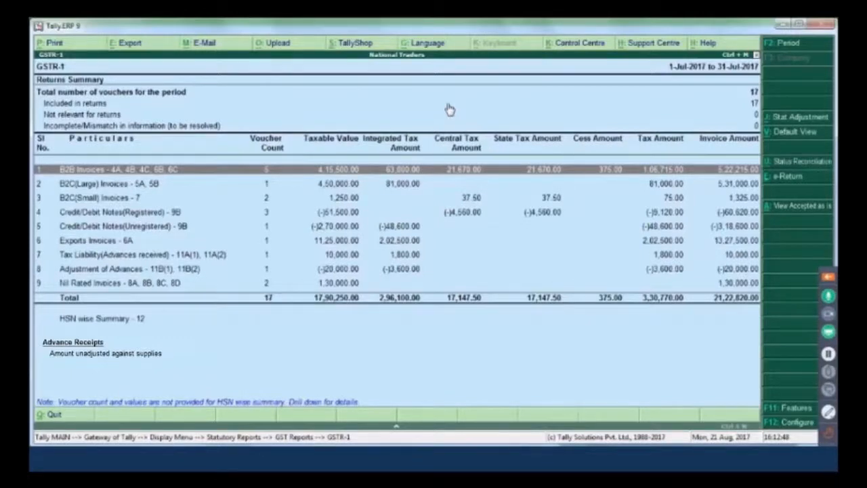
key("Down")
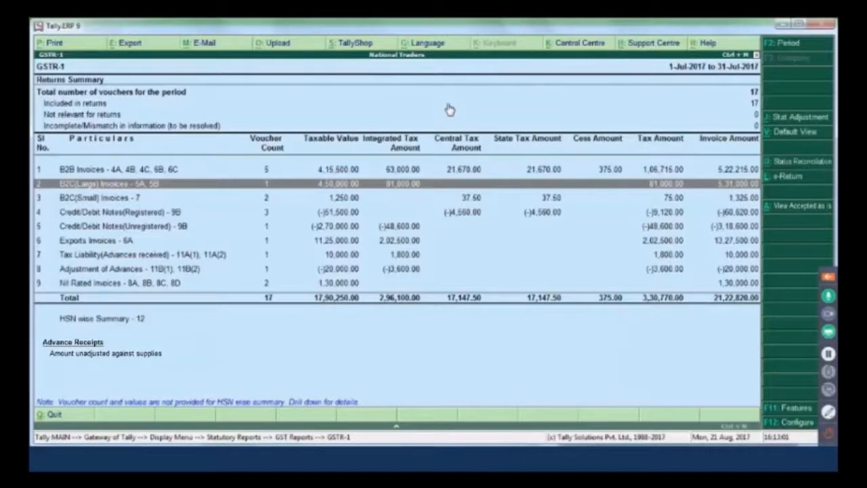
key("Down")
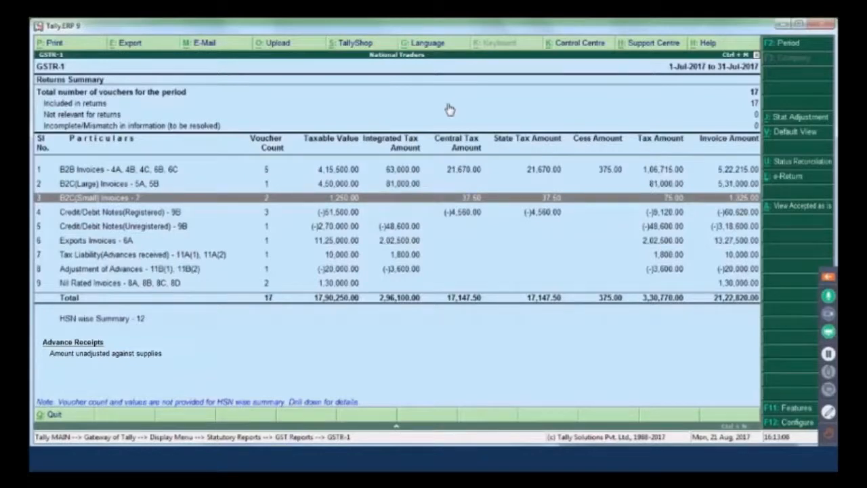
key("Down")
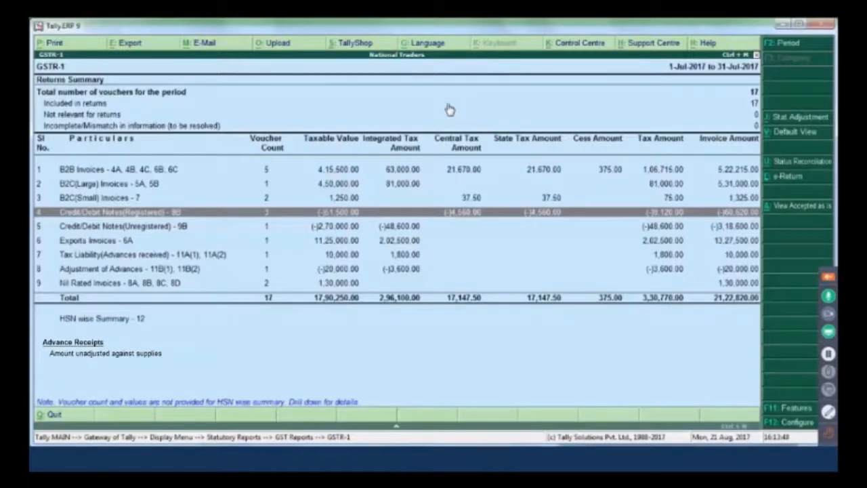
key("Down")
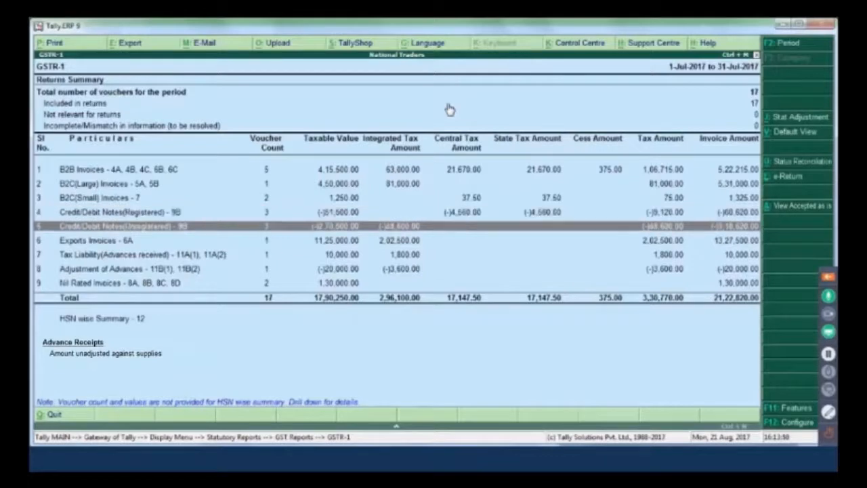
key("Down")
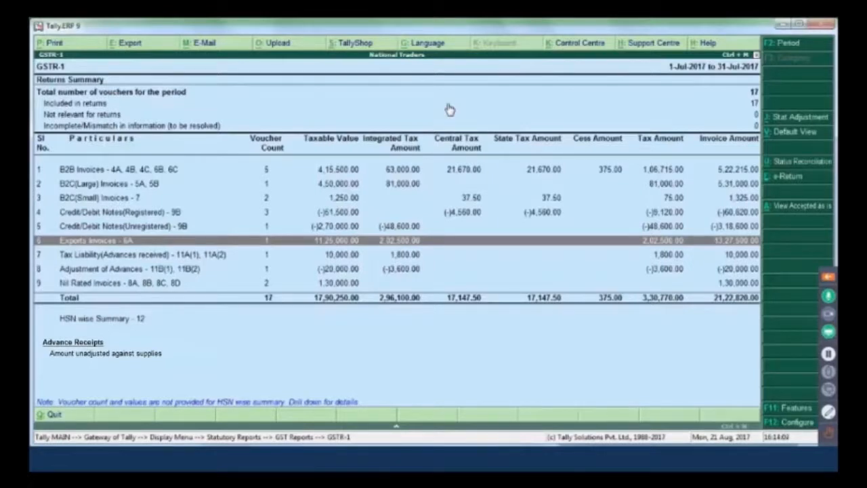
key("Down")
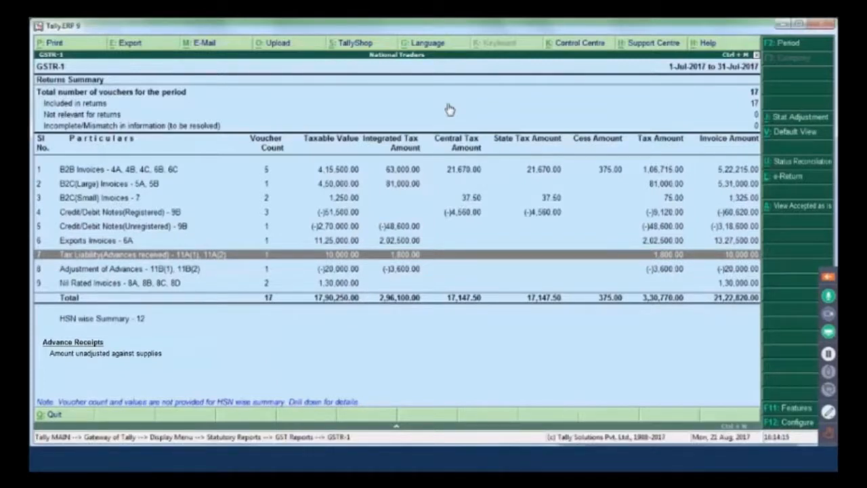
key("Down")
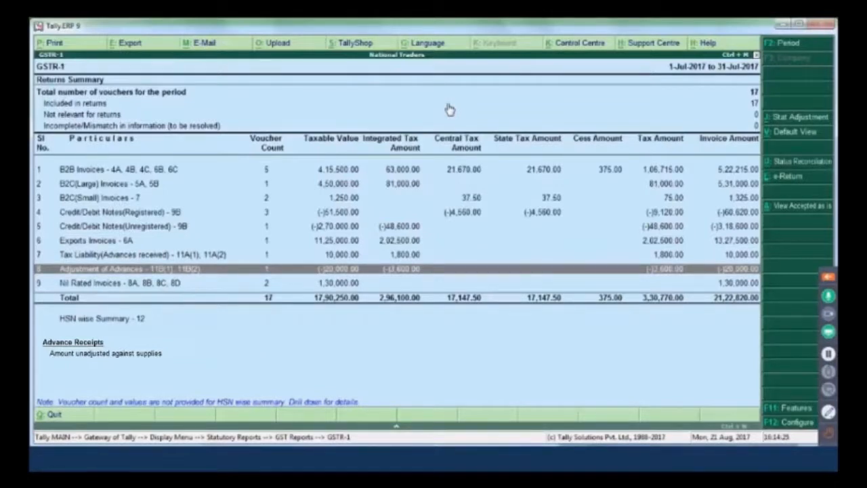
key("Down")
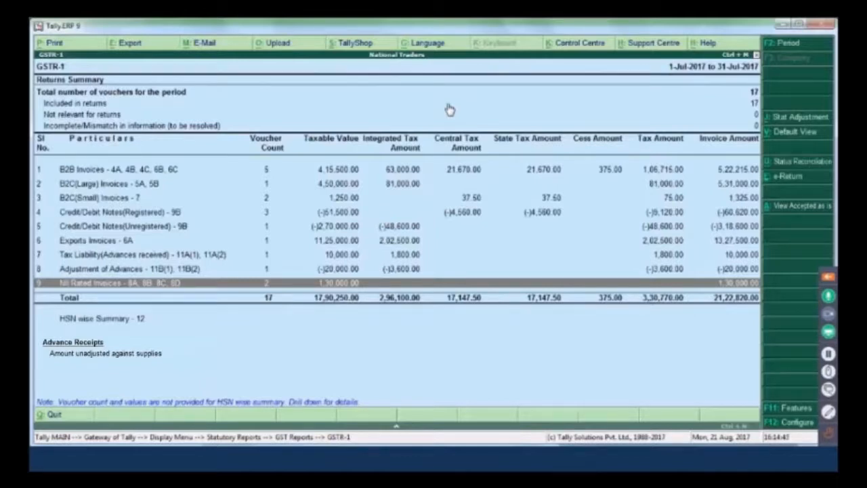
Drill into the HSN wise Summary to examine its item lines, and return to the GSTR-1 report
key("Down")
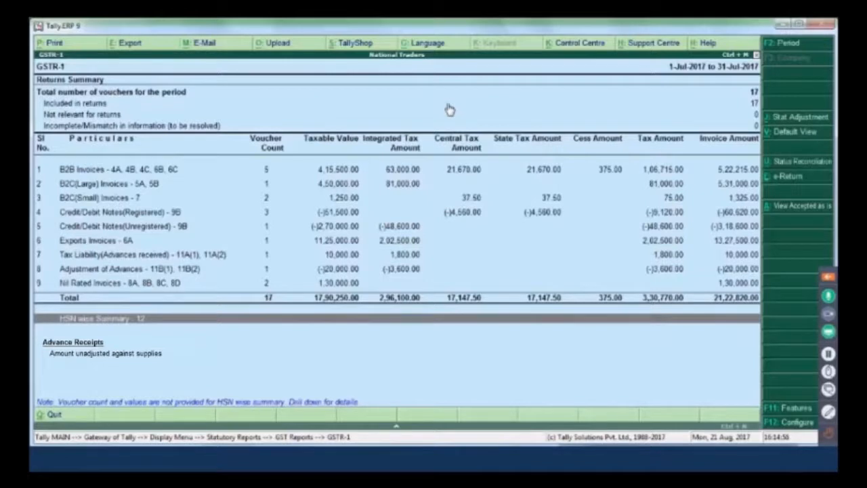
key("Return")
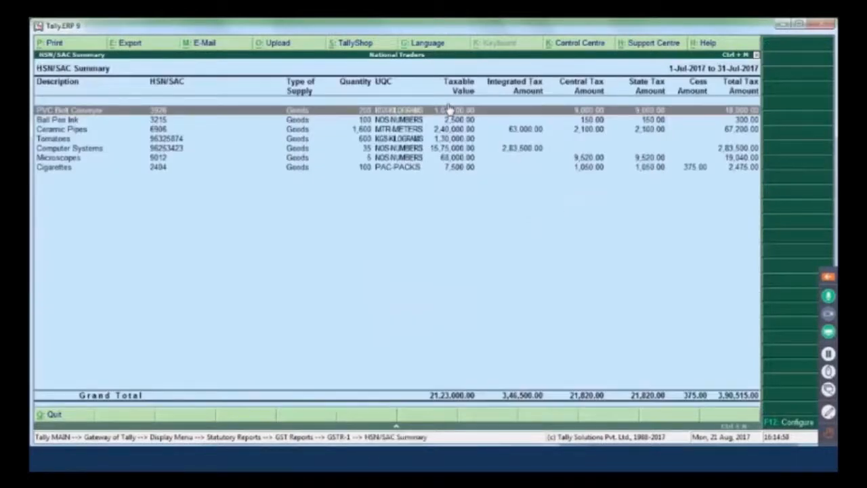
key("Down")
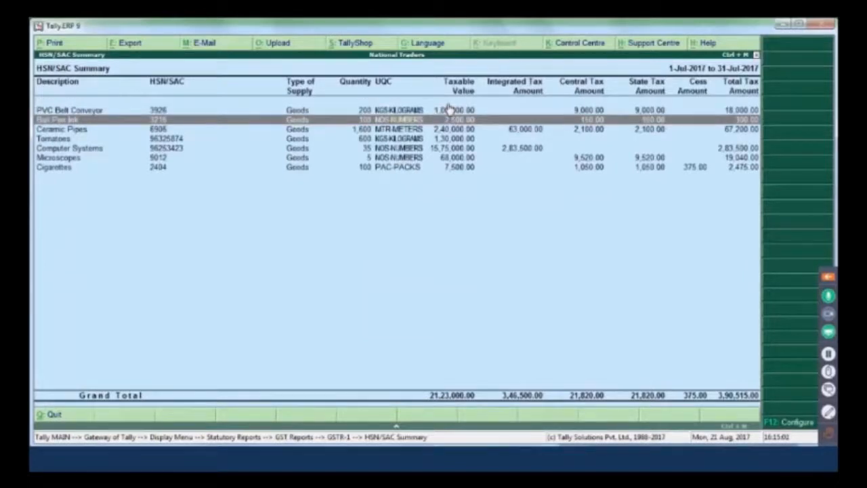
key("Escape")
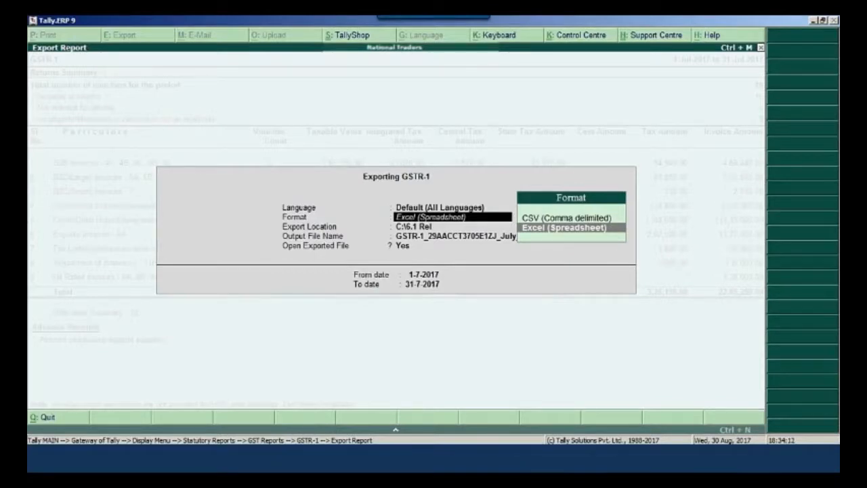
Export the GSTR-1 report in CSV (Comma delimited) format to C:\6.1 Rel for 1-7-2017 to 31-7-2017
key("Up")
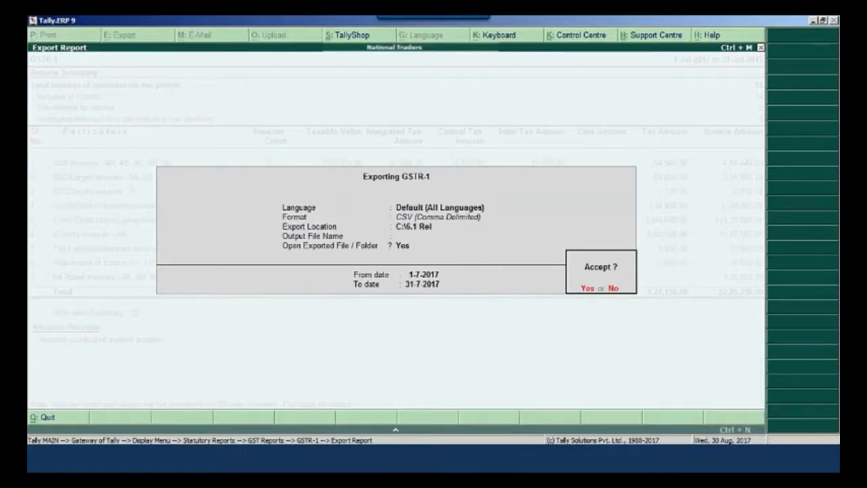
key("Return")
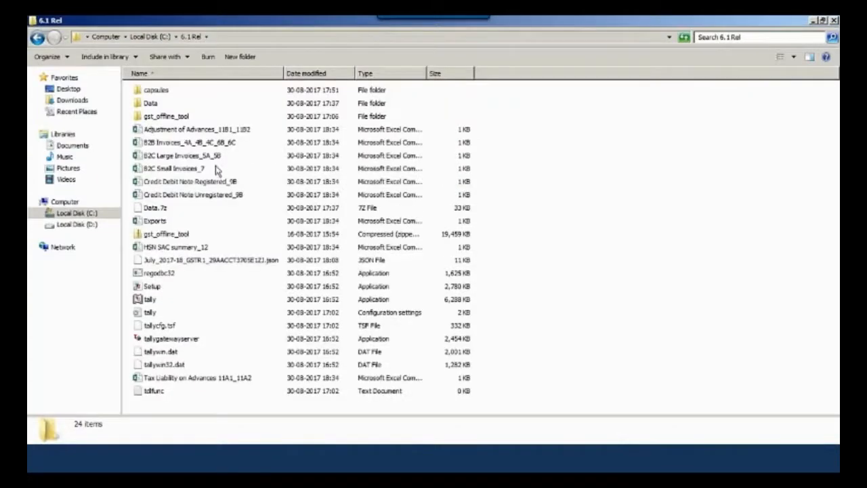
View the exported B2B Invoices_4A_4B_4C_6B_6C file in Excel, then close it and the export folder
left_click(214, 133)
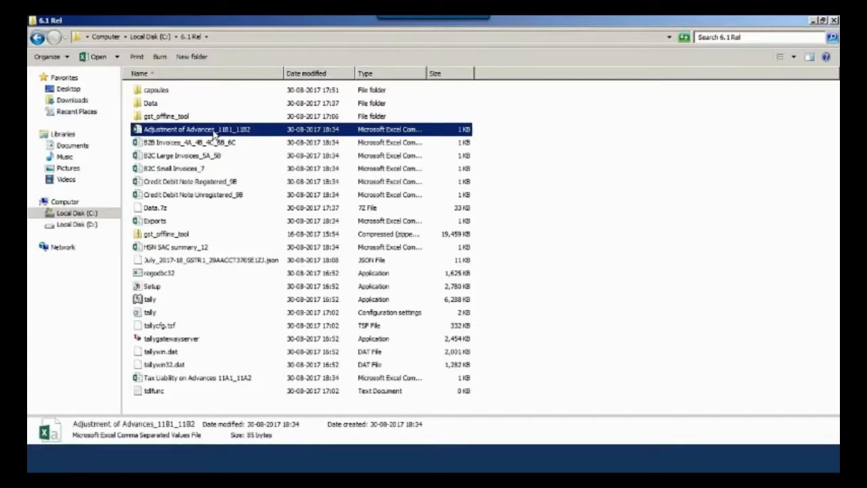
key("Down")
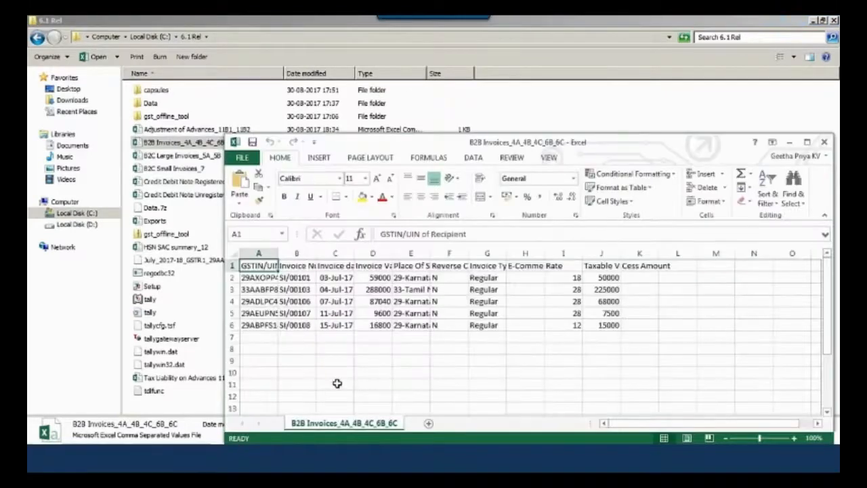
left_click(807, 141)
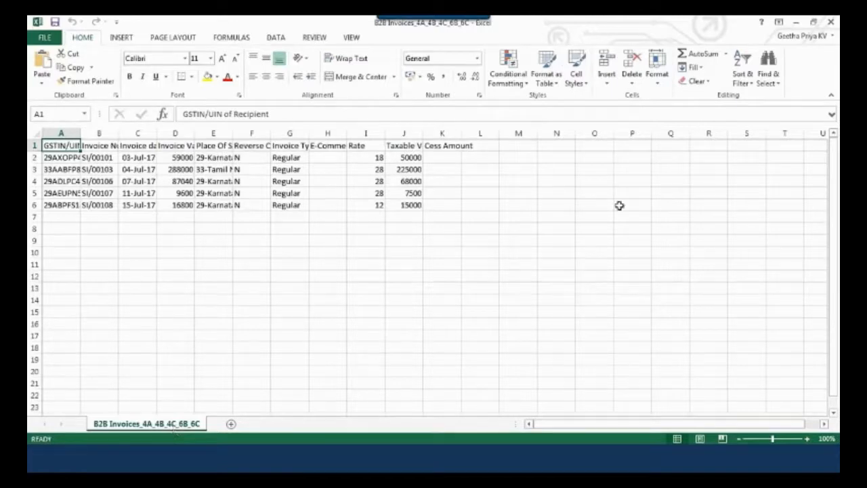
left_click(831, 23)
left_click(834, 21)
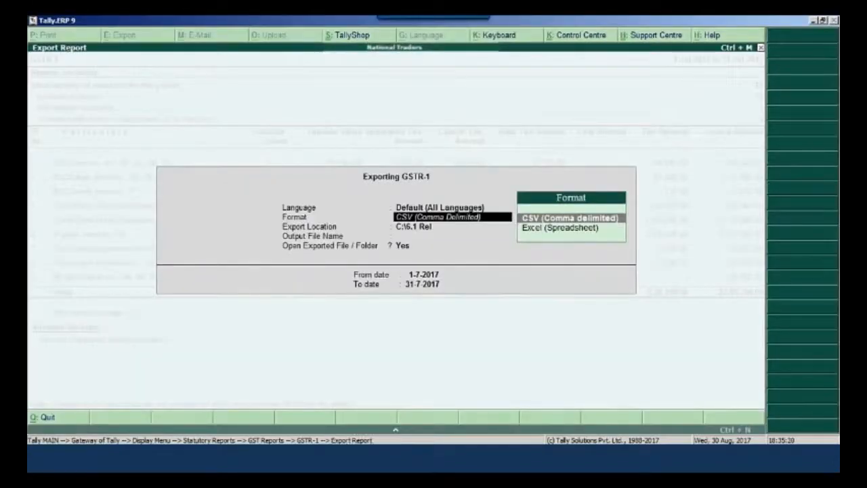
Export the GSTR-1 report again in Excel (Spreadsheet) format to C:\6.1 Rel for 1-7-2017 to 31-7-2017
key("Down")
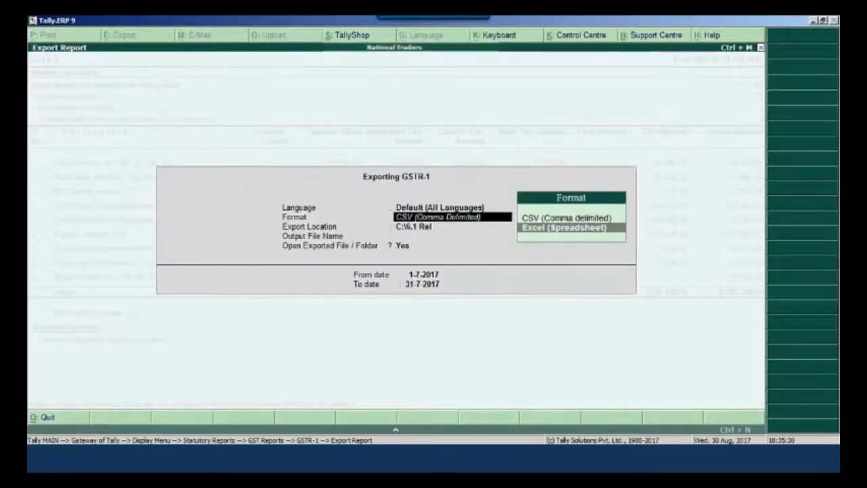
key("Return")
key("Return")
key("Return")
key("Return")
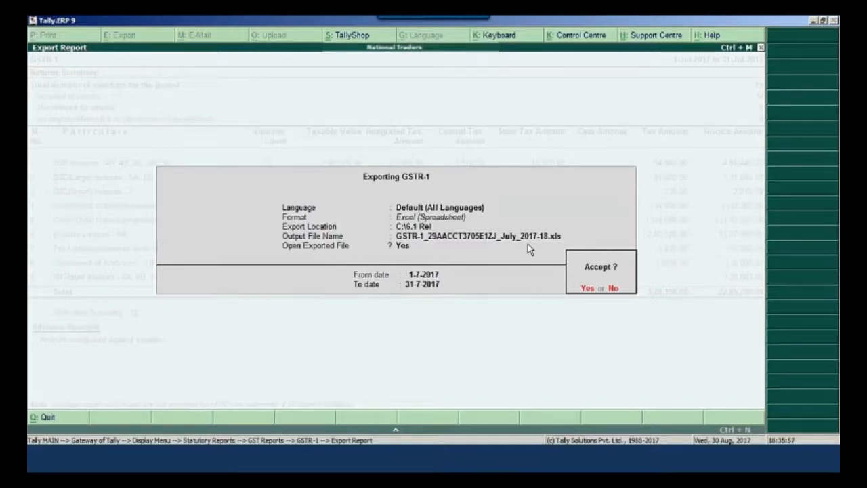
key("Return")
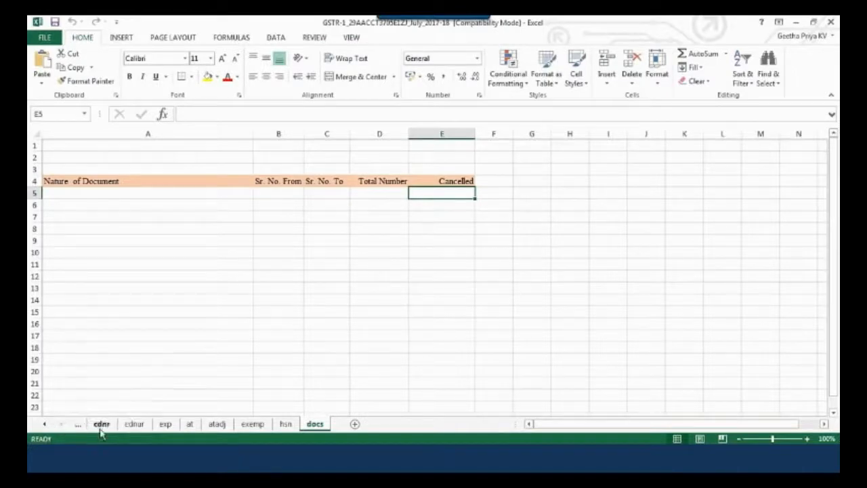
Review the b2b, b2cl, b2cs, cdnr and cdnur sheets of the exported GSTR-1 workbook
left_click(45, 425)
left_click(45, 425)
left_click(44, 425)
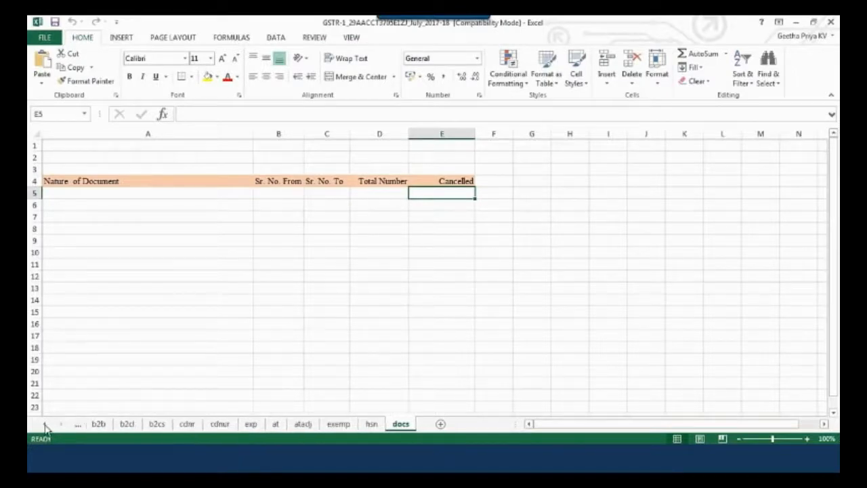
left_click(99, 425)
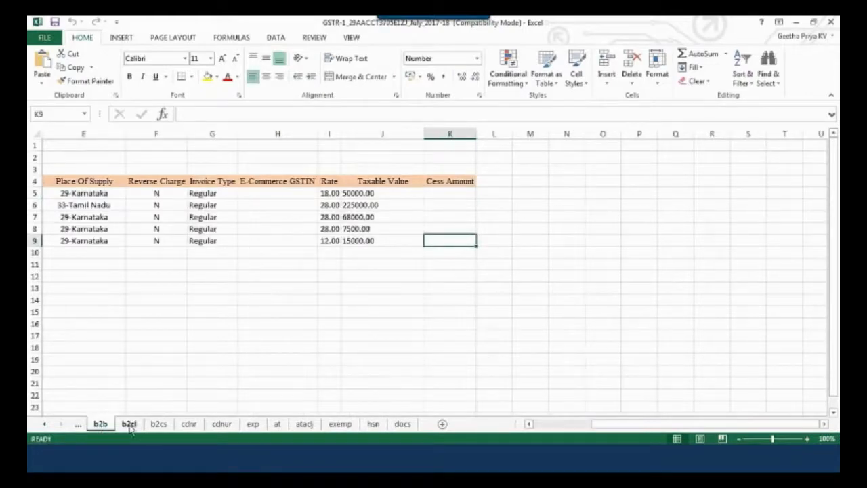
left_click(130, 424)
left_click(158, 425)
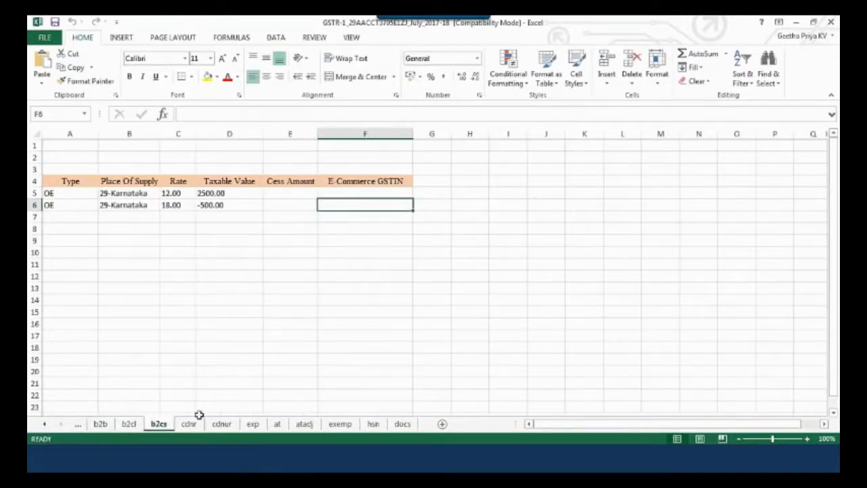
left_click(190, 425)
left_click(221, 425)
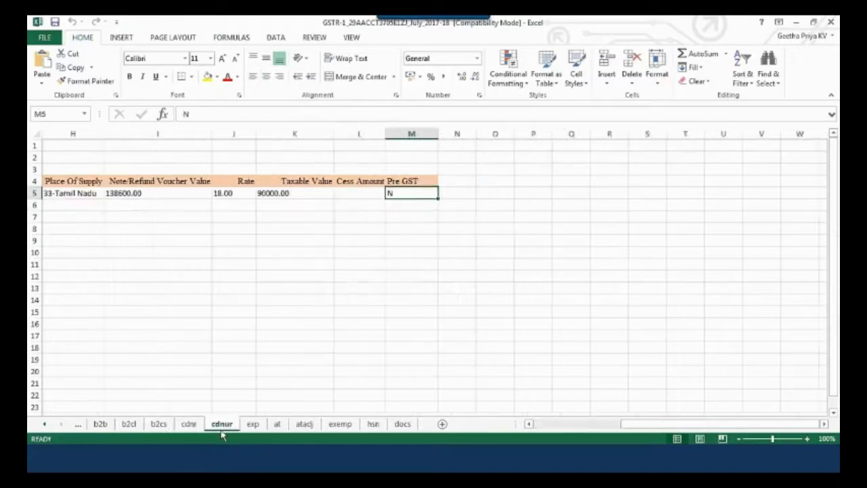
Review the exp, at, atadj, exemp, hsn and docs sheets, and locate the exported GSTR-1 workbook in the 6.1 Rel folder
left_click(253, 425)
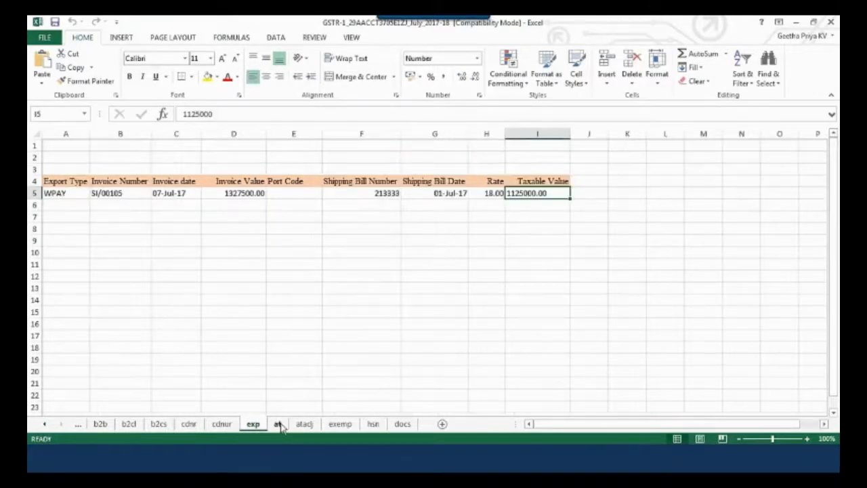
left_click(279, 425)
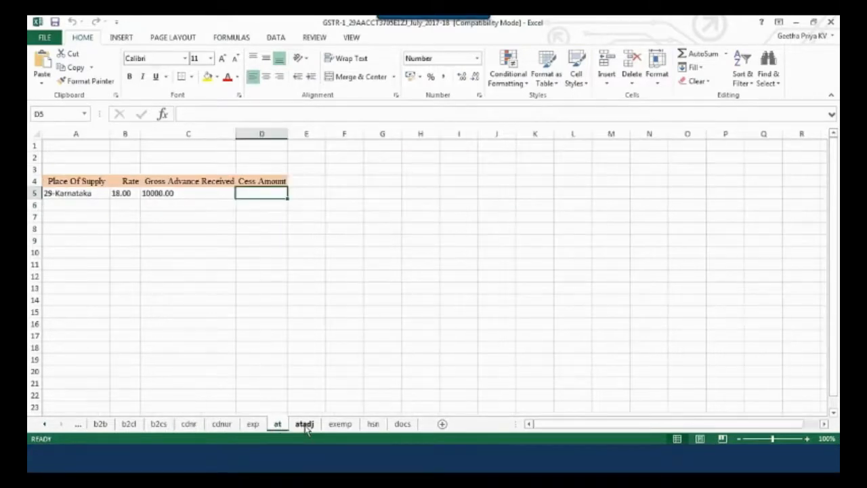
left_click(305, 424)
left_click(339, 425)
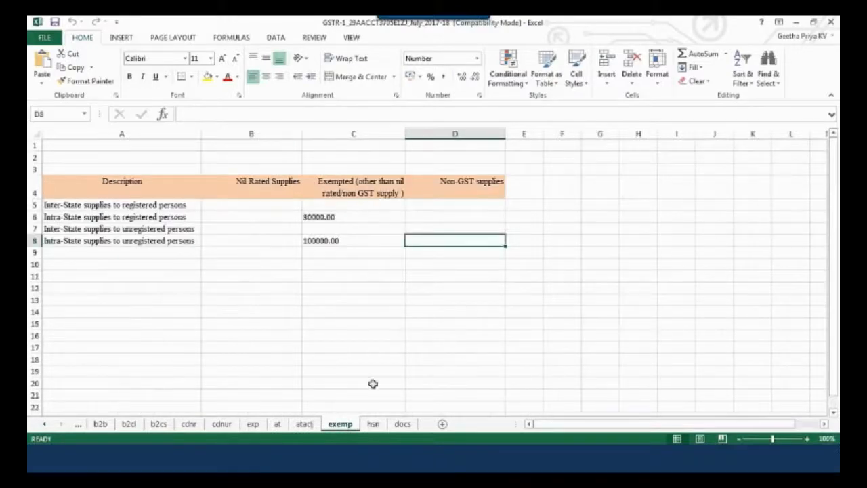
left_click(374, 425)
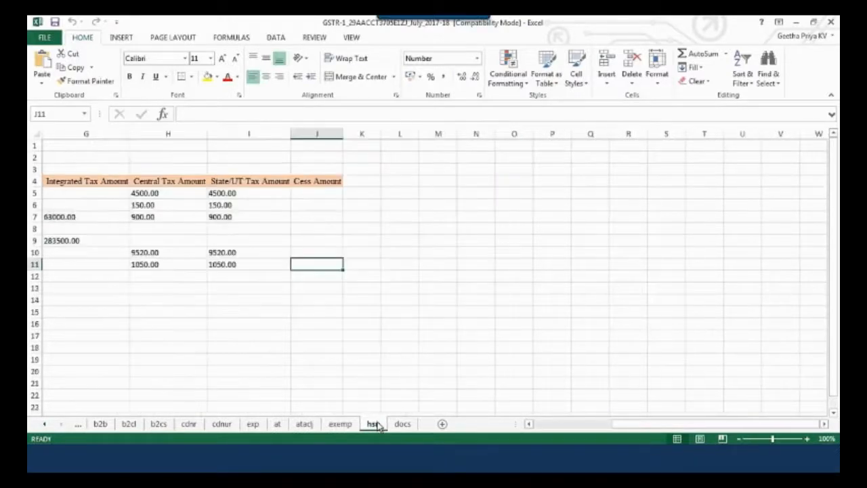
left_click(404, 425)
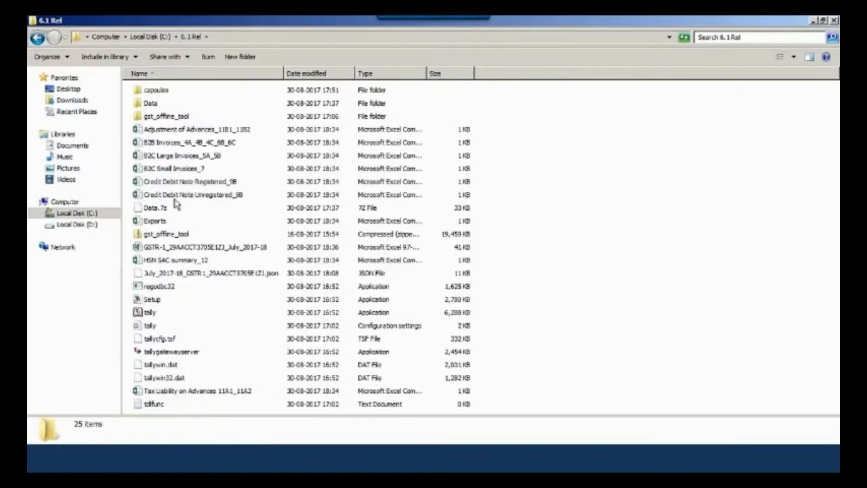
left_click(183, 250)
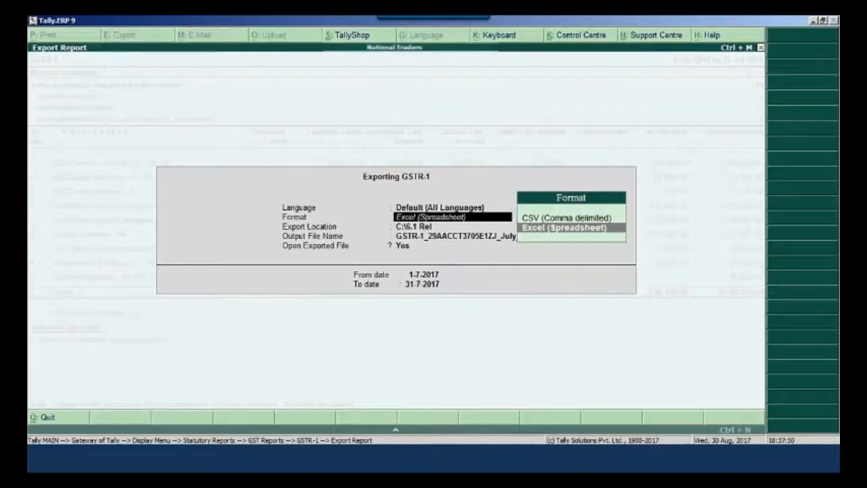
Switch to Tally.ERP 9, open the GSTR-1 export settings and go through the export options
key("Return")
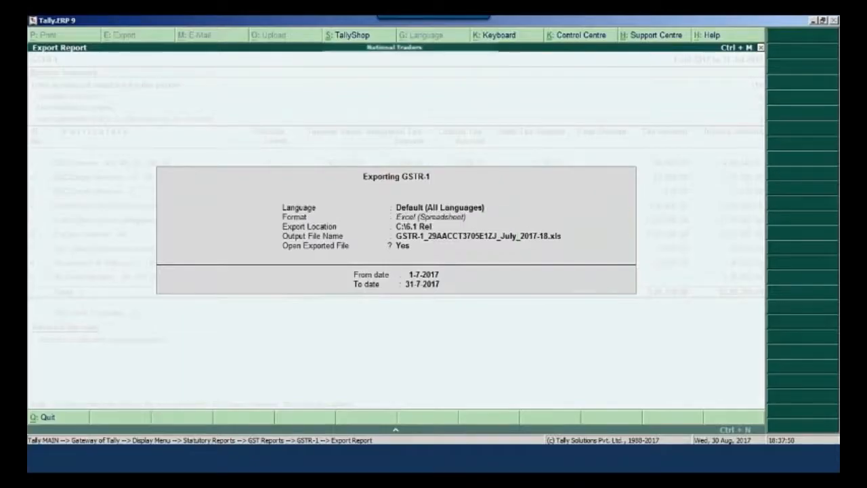
key("Return")
key("Return")
key("Return")
key("Return")
key("Up")
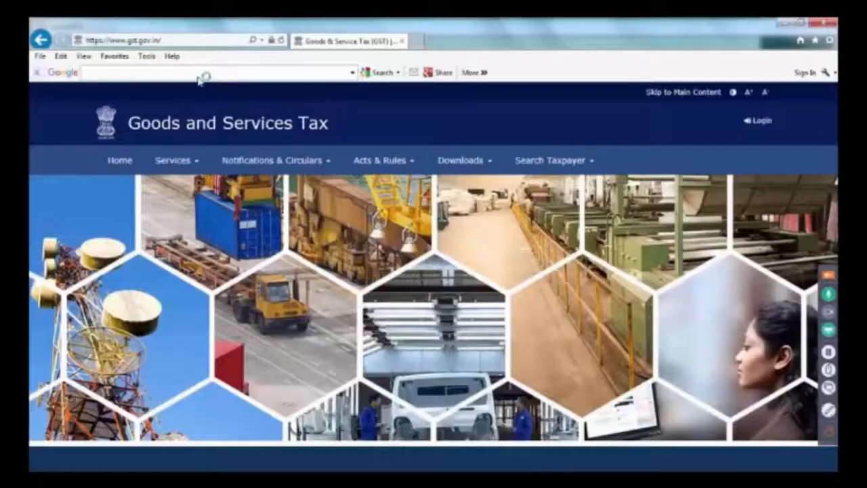
Show the Offline Tools download on the GST portal, and launch GST Offline Tool from the gst_offline_tool old folder under GSTR 1
left_click(492, 167)
mouse_move(139, 190)
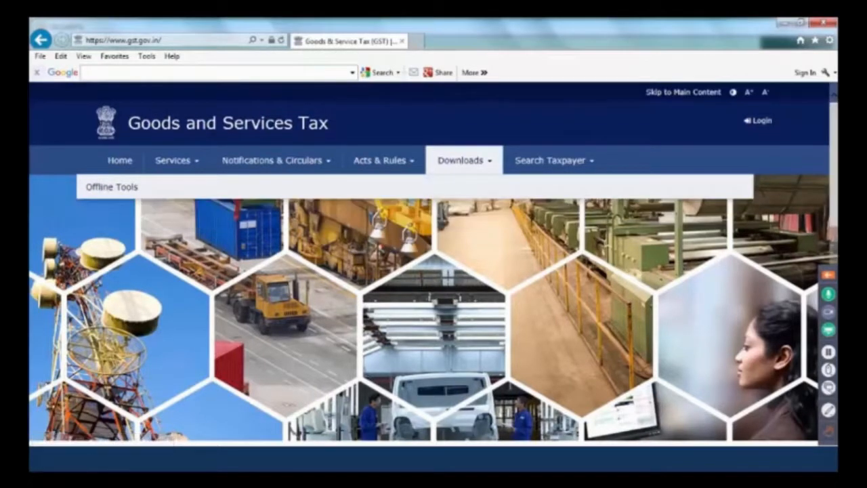
mouse_move(229, 458)
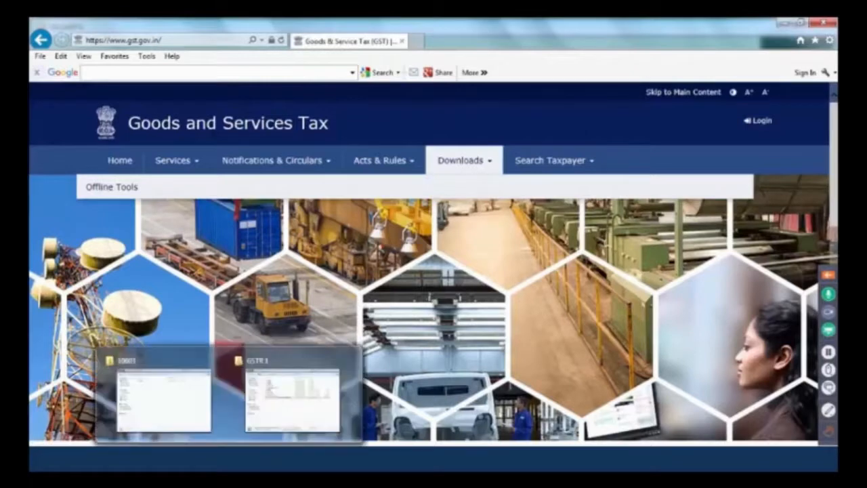
left_click(283, 393)
left_click(241, 197)
double_click(241, 197)
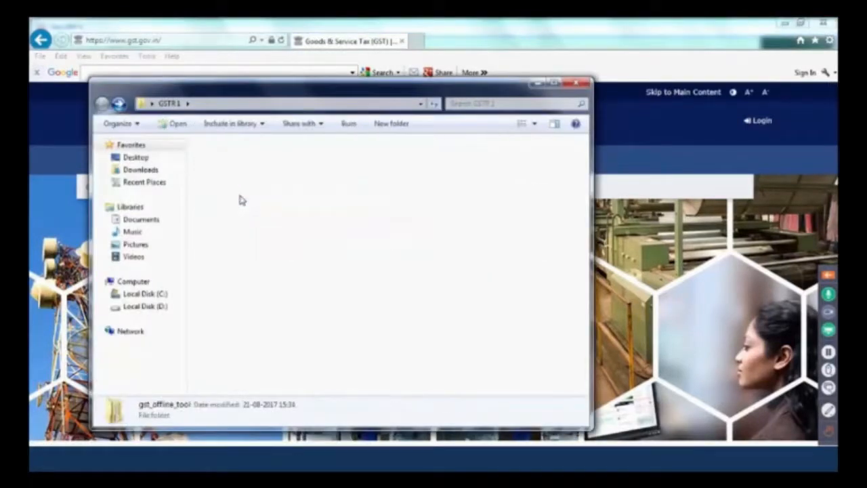
double_click(243, 157)
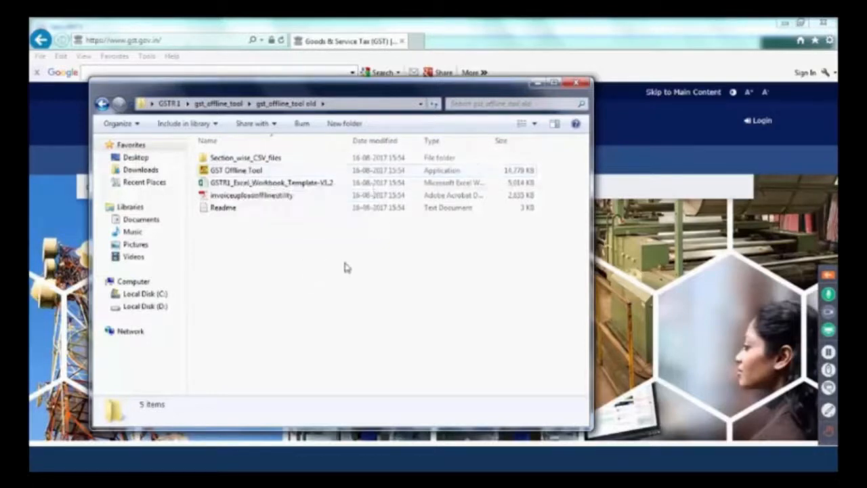
double_click(237, 171)
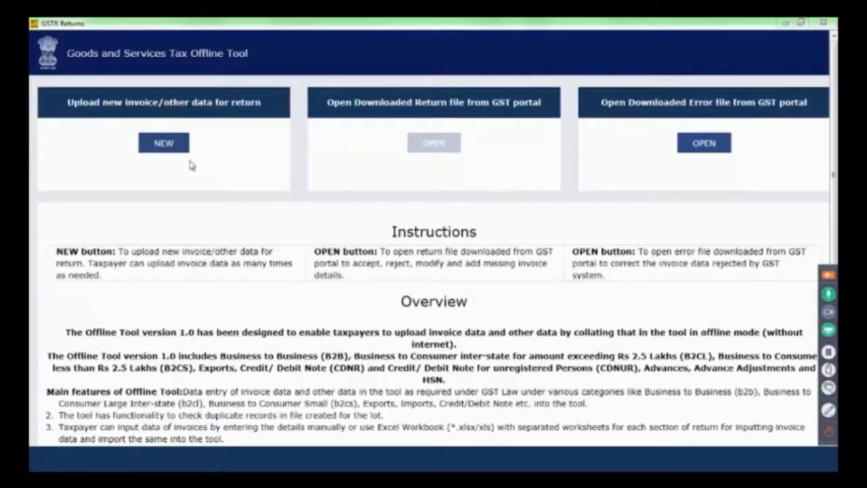
Start a new invoice data upload for the GSTR1 return and enter the supplier's GSTIN
left_click(162, 142)
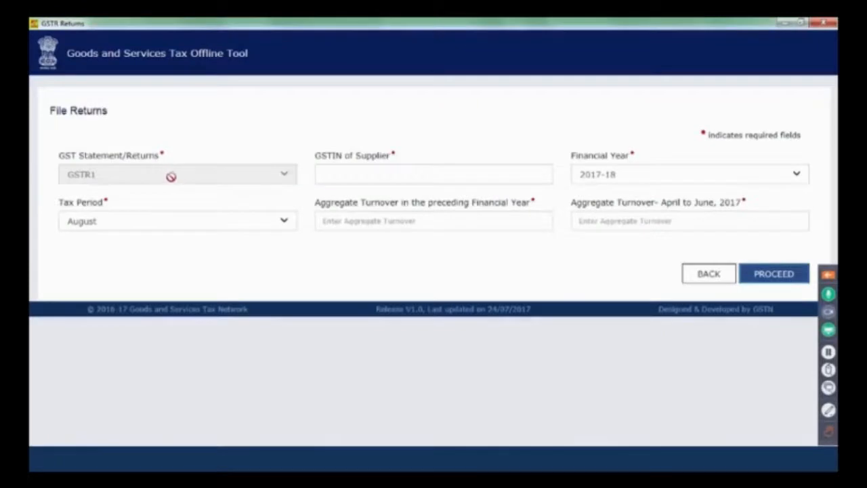
left_click(347, 174)
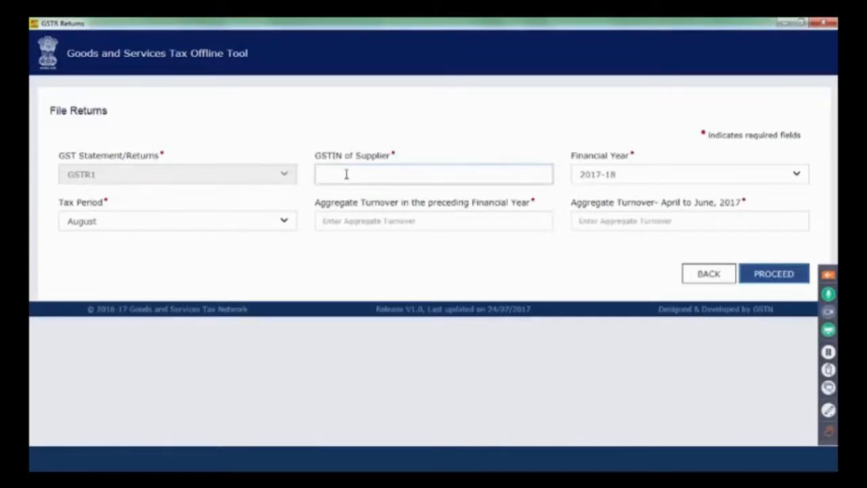
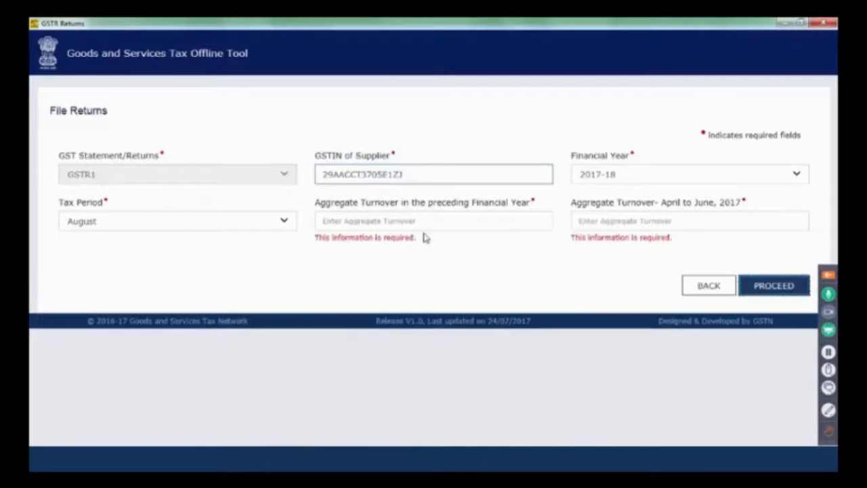
Set the tax period to July, preceding-year turnover to ₹10,00,000 and April to June 2017 turnover to ₹10,00,00,000, and proceed
left_click(285, 223)
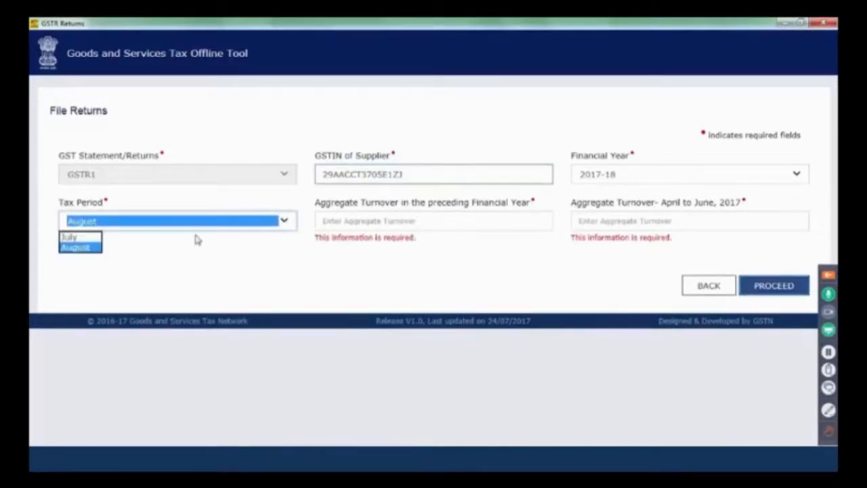
left_click(69, 238)
left_click(376, 221)
type("100")
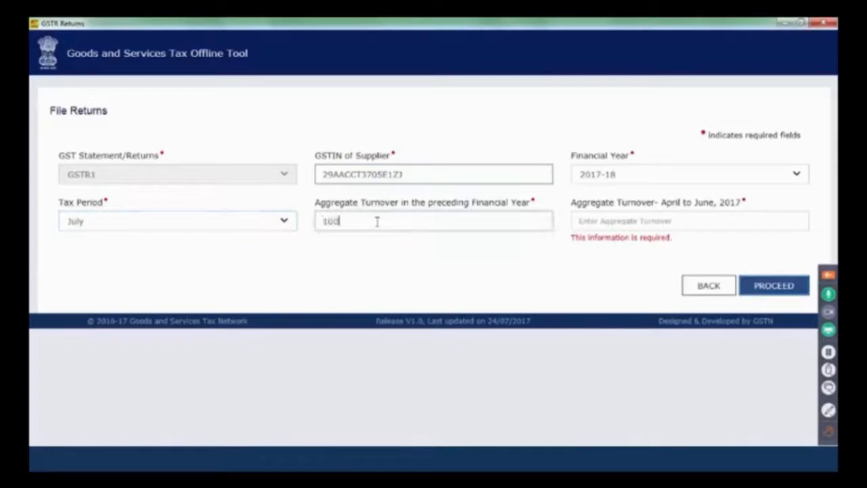
type("0000")
left_click(649, 218)
type("100000000")
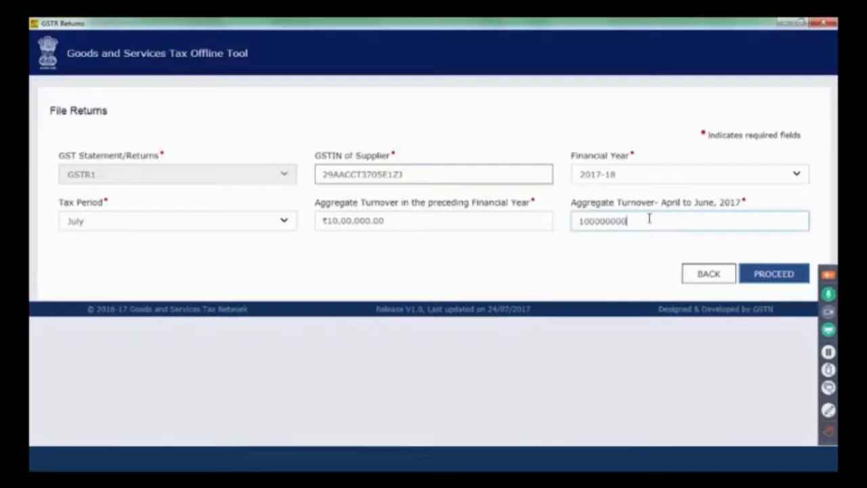
left_click(634, 334)
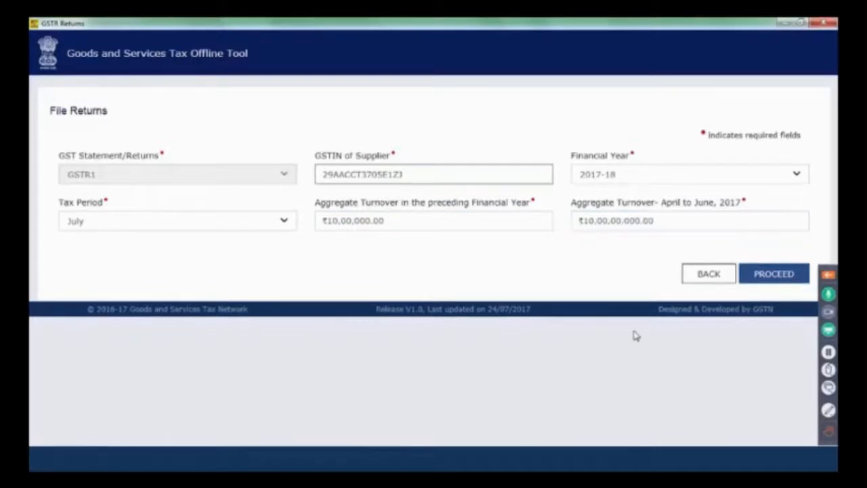
left_click(777, 277)
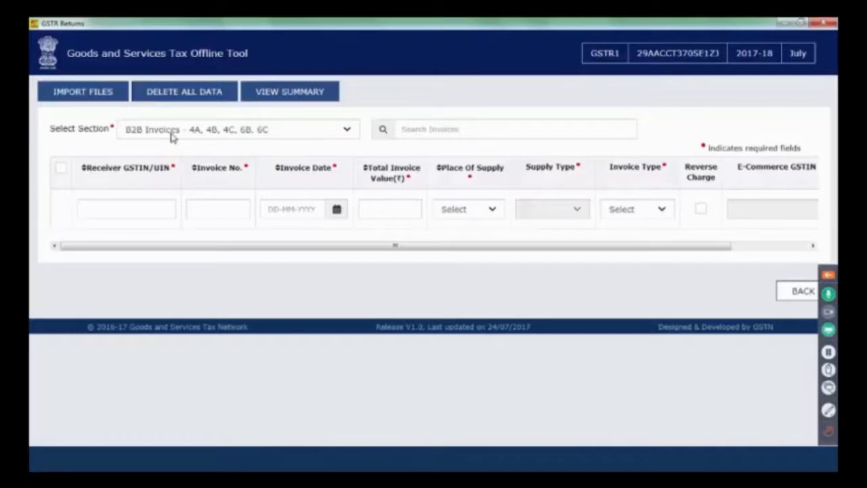
Import all return sections in one go from the Excel file, agree to save the data, and view the summary
left_click(111, 98)
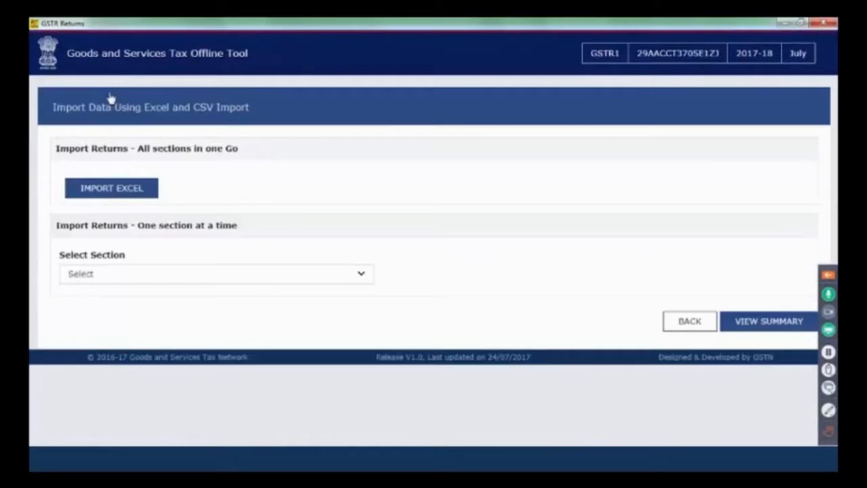
left_click(137, 193)
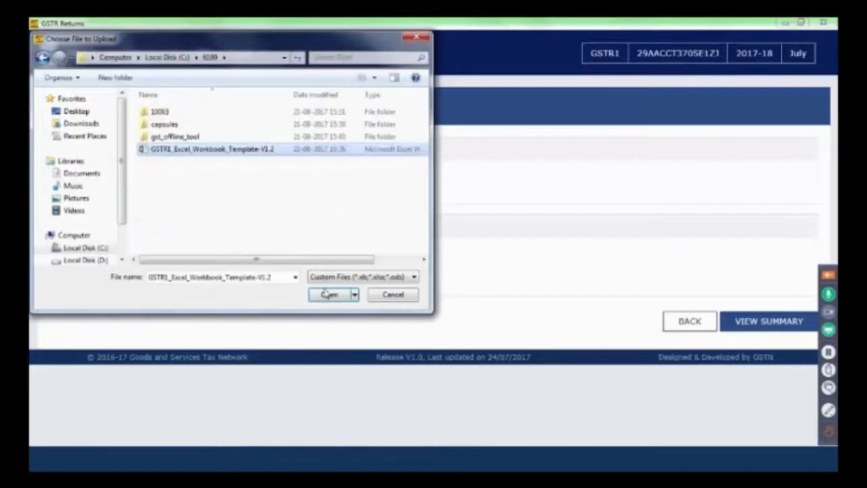
left_click(327, 294)
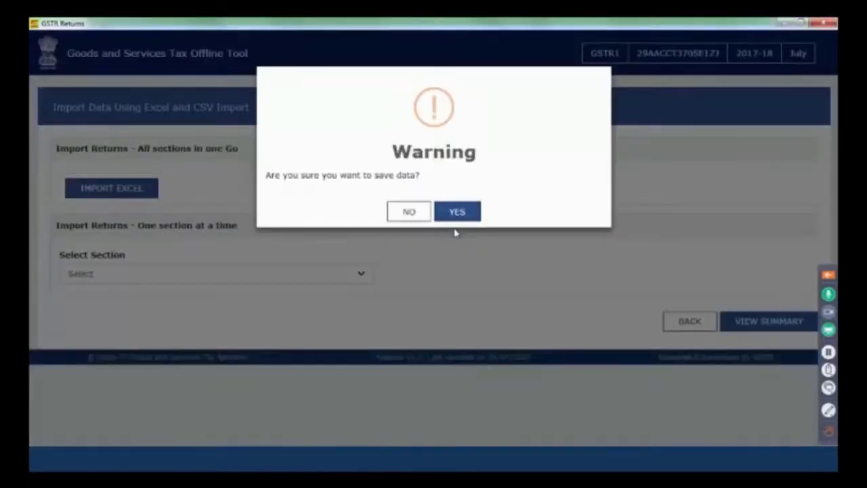
left_click(459, 213)
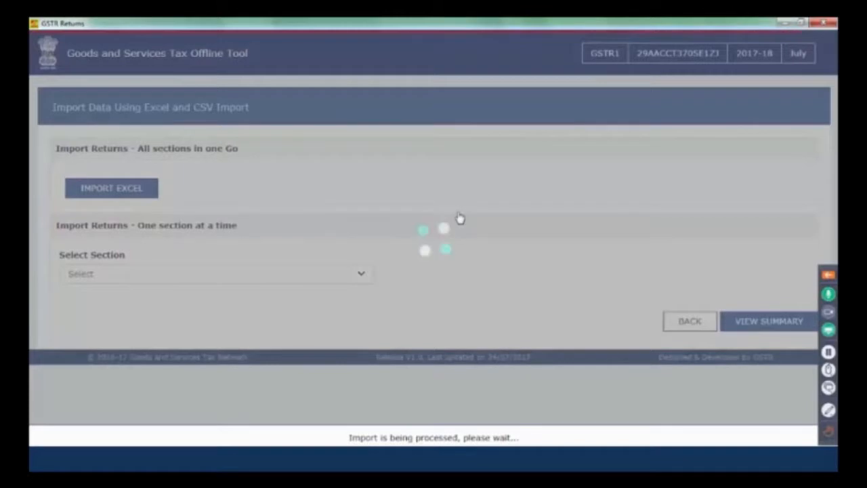
left_click(741, 321)
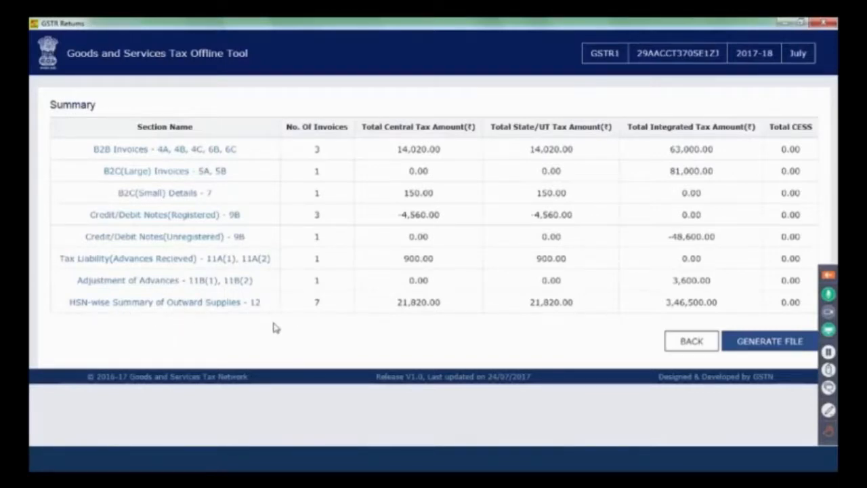
Generate the GSTR1 JSON file from the summary and save it in the 6.1 latest folder on Local Disk (C:)
left_click(768, 345)
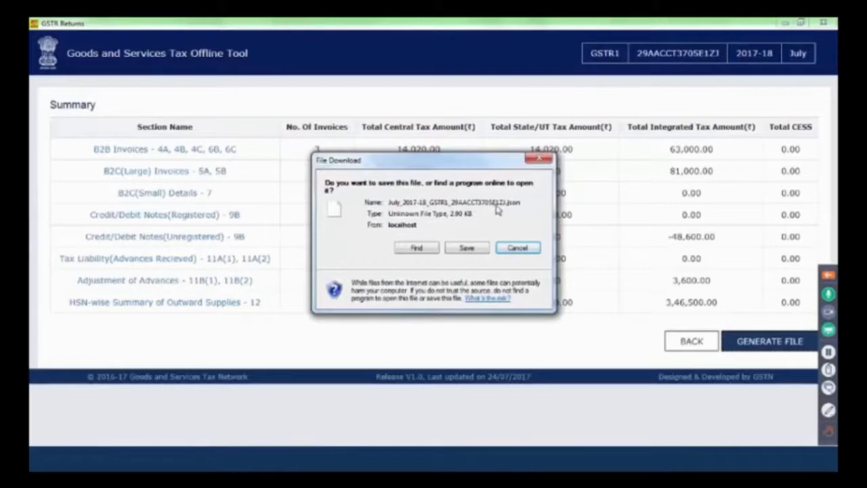
left_click(467, 248)
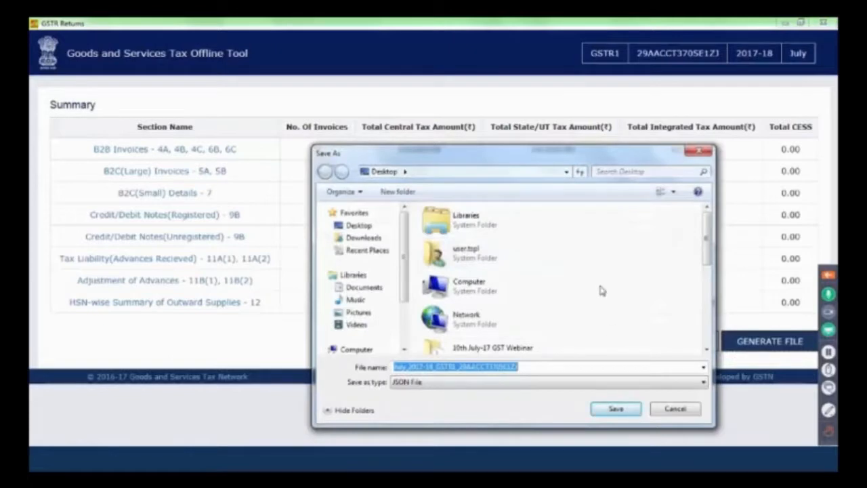
left_click(359, 225)
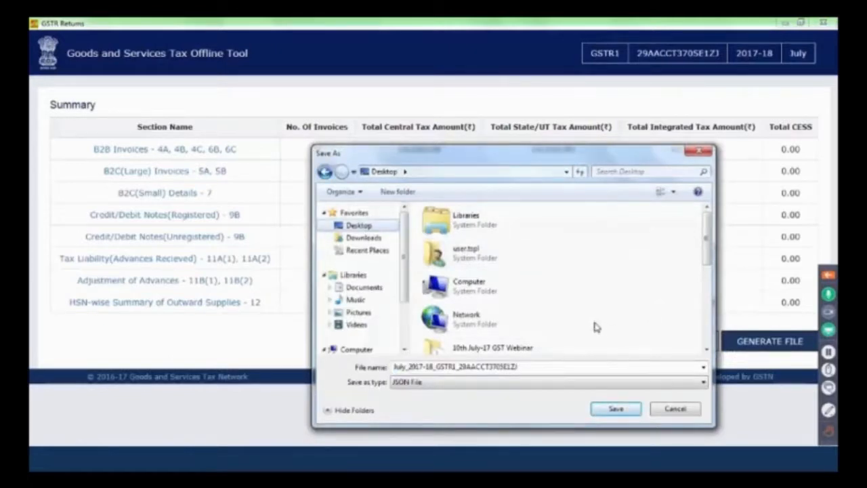
left_click(404, 348)
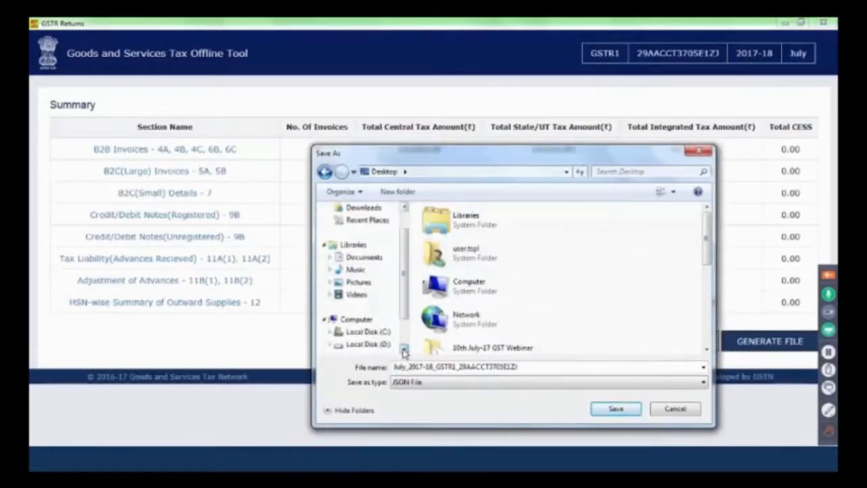
left_click(404, 350)
left_click(374, 320)
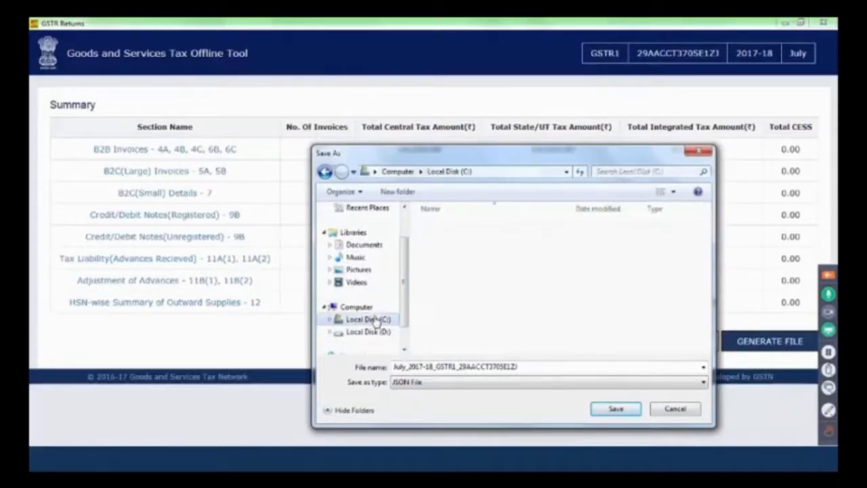
double_click(473, 290)
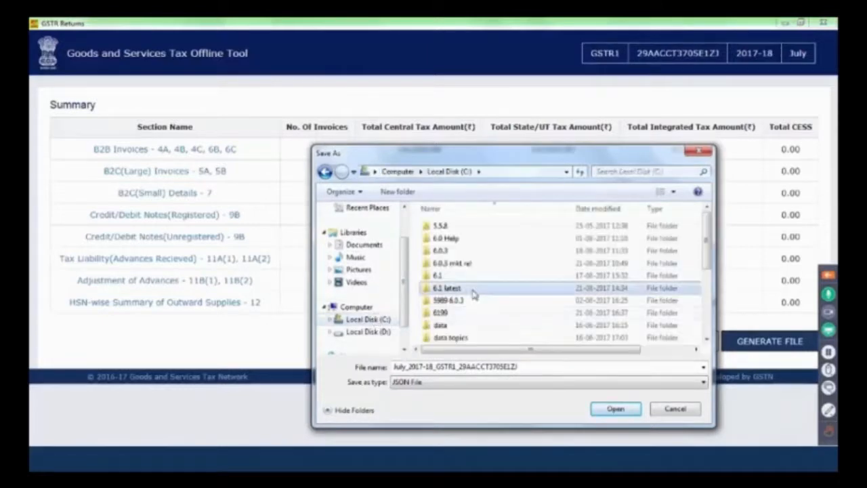
left_click(607, 409)
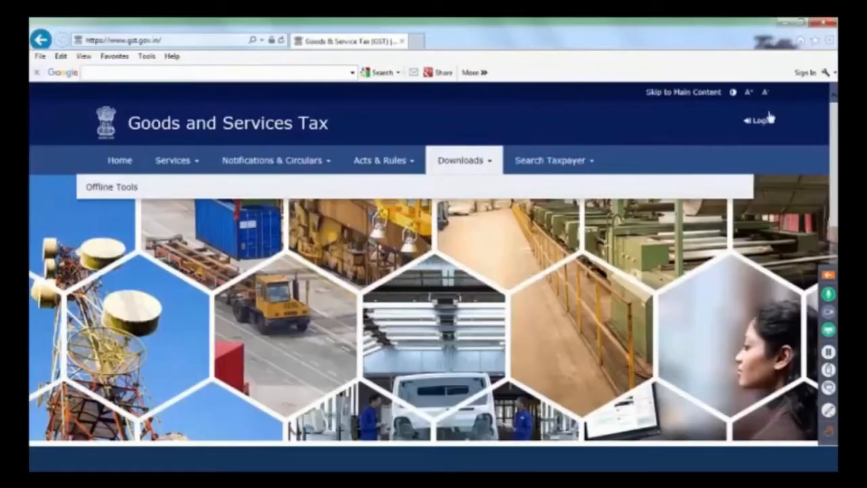
Log in to the GST portal and search the 2017-18 returns for the July filing period
left_click(768, 123)
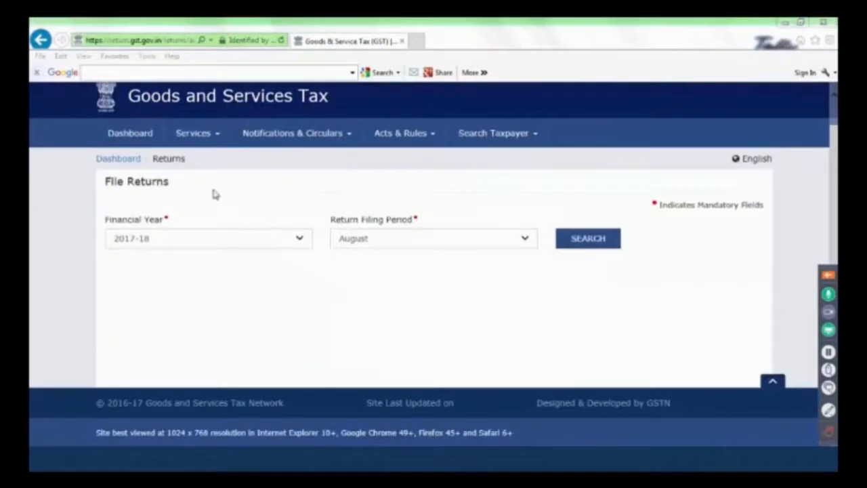
left_click(435, 245)
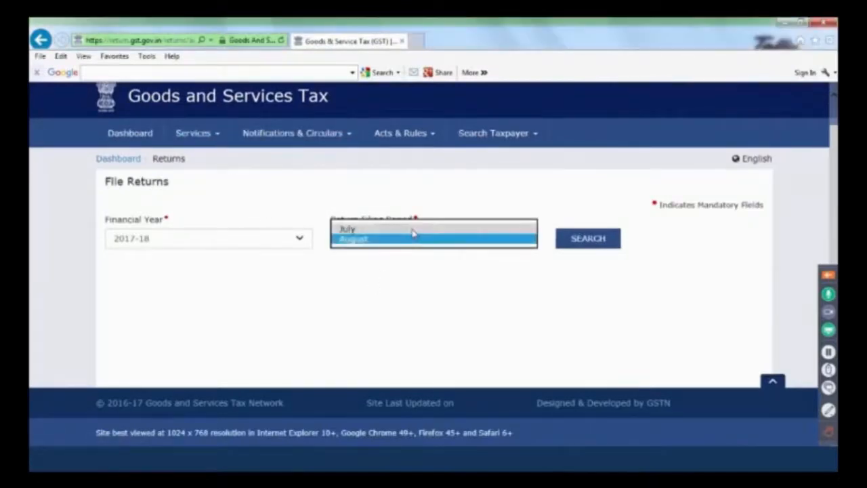
left_click(415, 232)
left_click(588, 242)
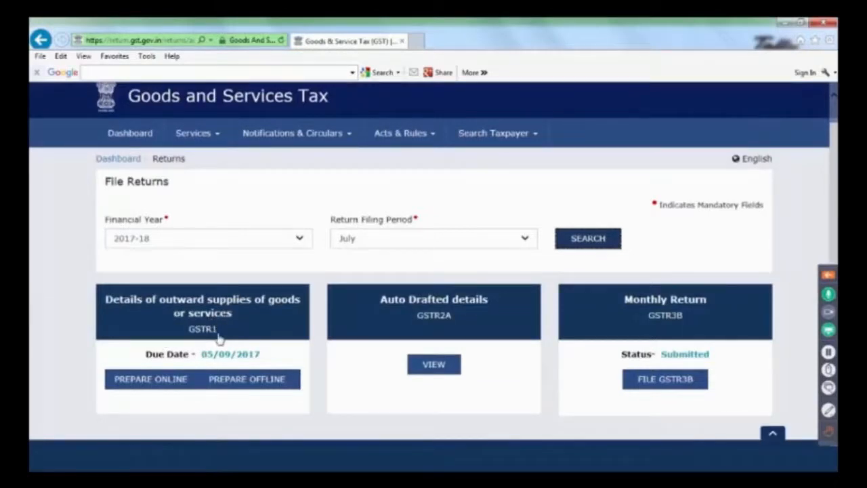
Open the offline upload page for GSTR1, and switch to the PowerPoint slide show about uploading the .json file
left_click(229, 384)
left_click(748, 275)
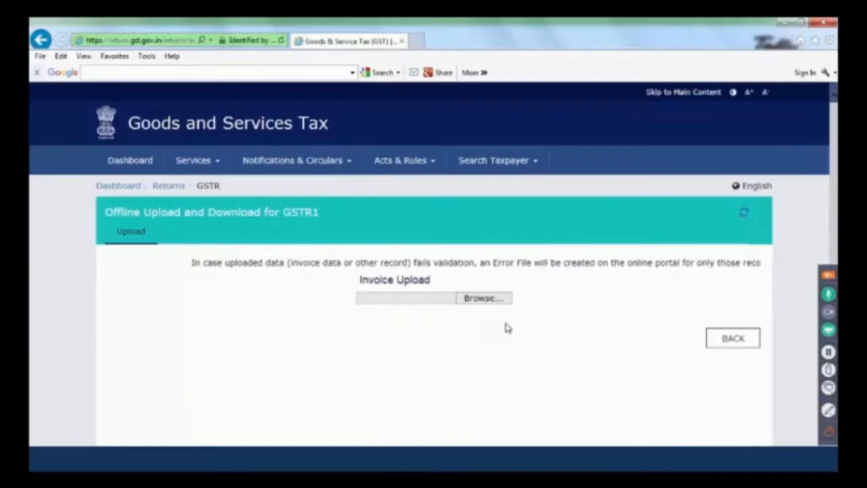
mouse_move(376, 459)
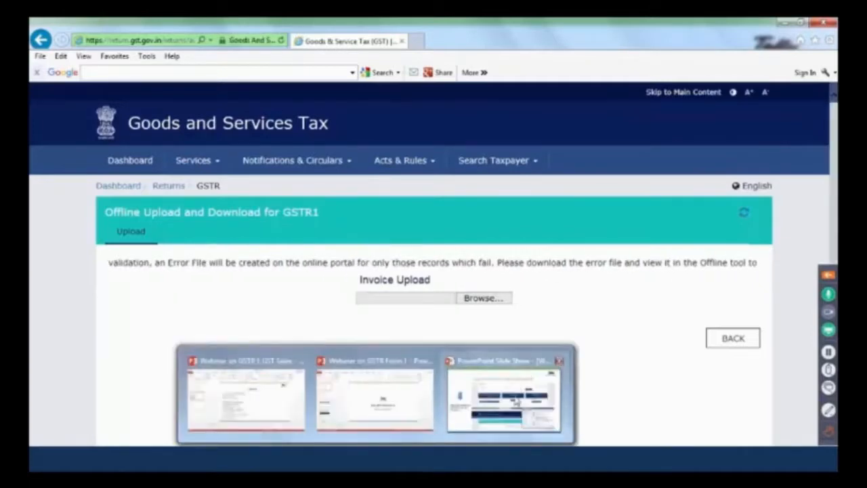
left_click(516, 400)
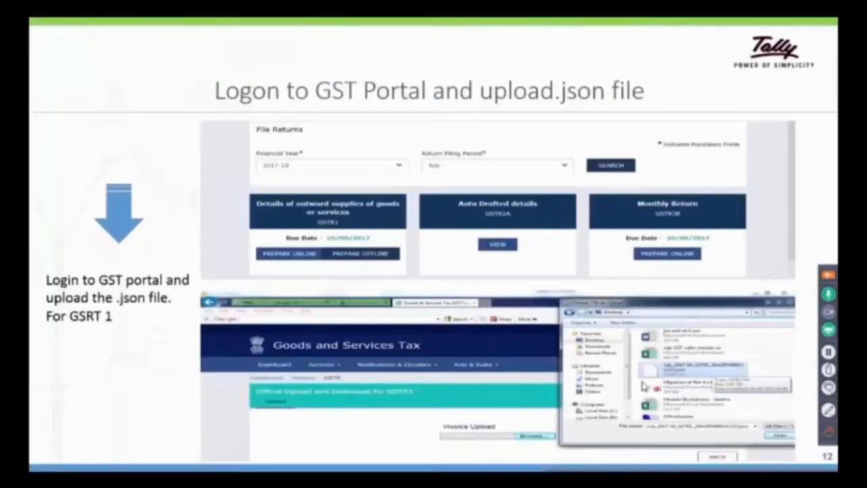